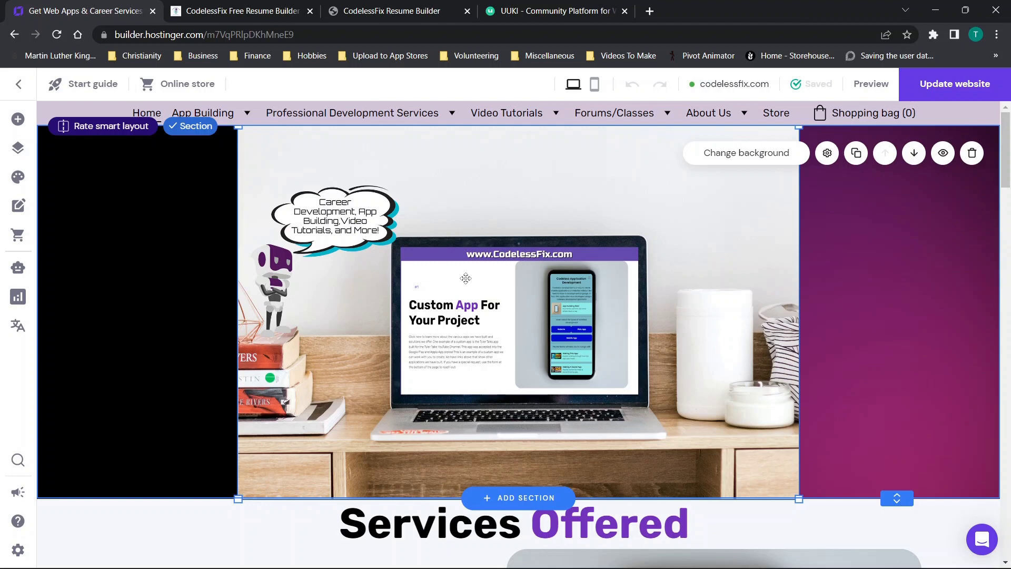
- Switch to the browser tab showing the live CodelessFix Free Resume Builder page
left_click(263, 12)
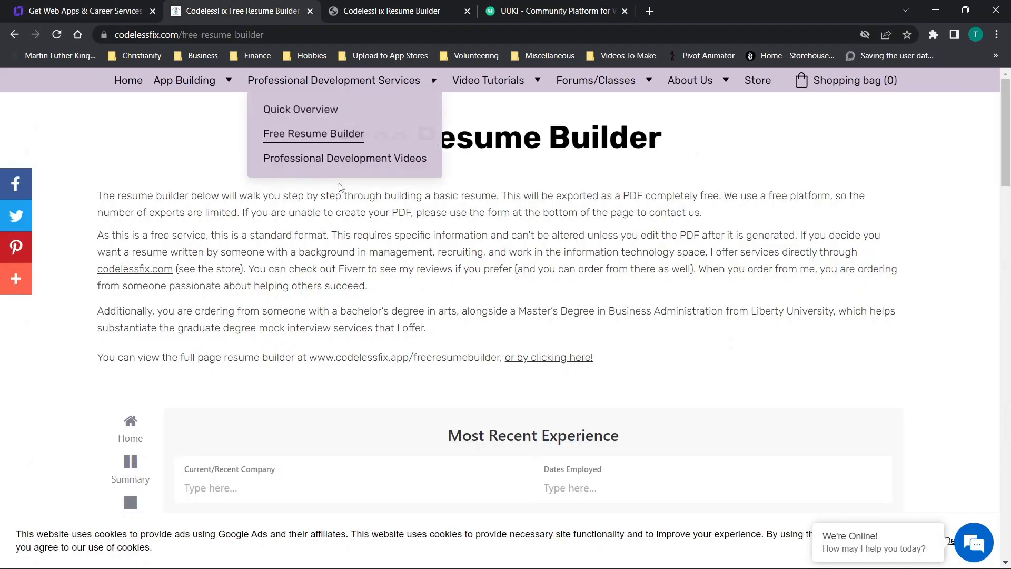
scroll(342, 189, "down", 3)
scroll(186, 293, "down", 2)
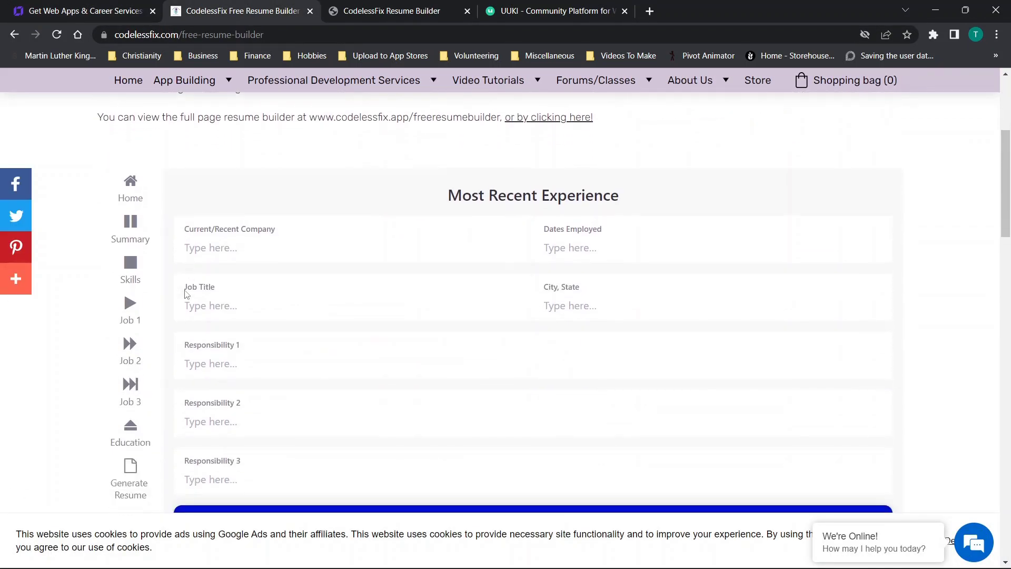
scroll(186, 294, "down", 2)
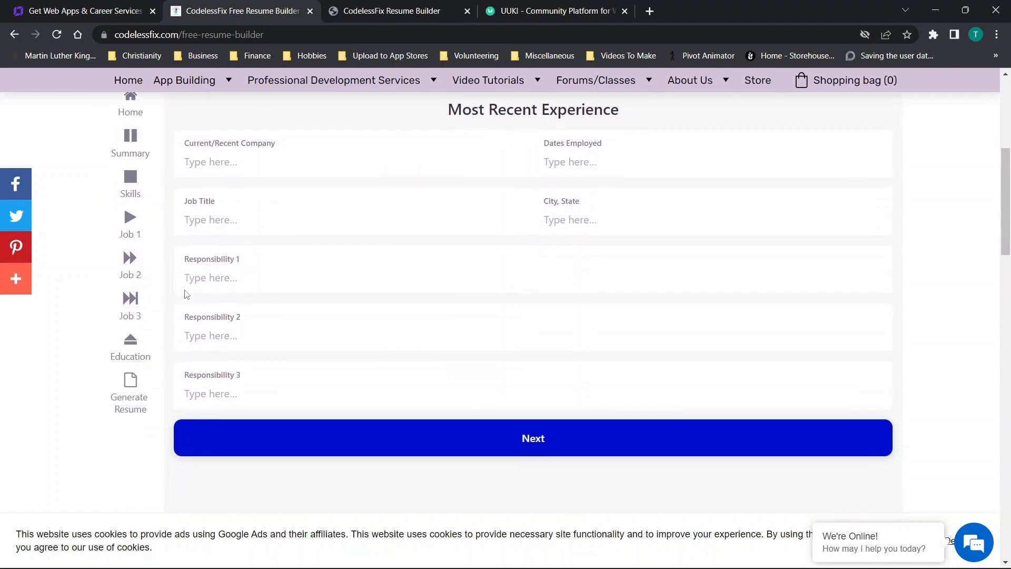
scroll(186, 293, "up", 8)
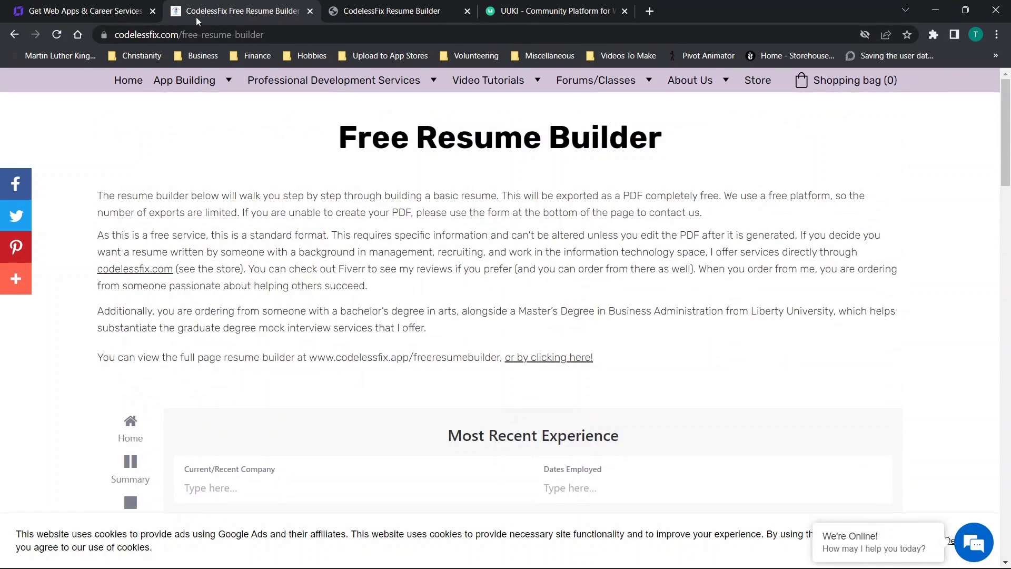
mouse_move(340, 94)
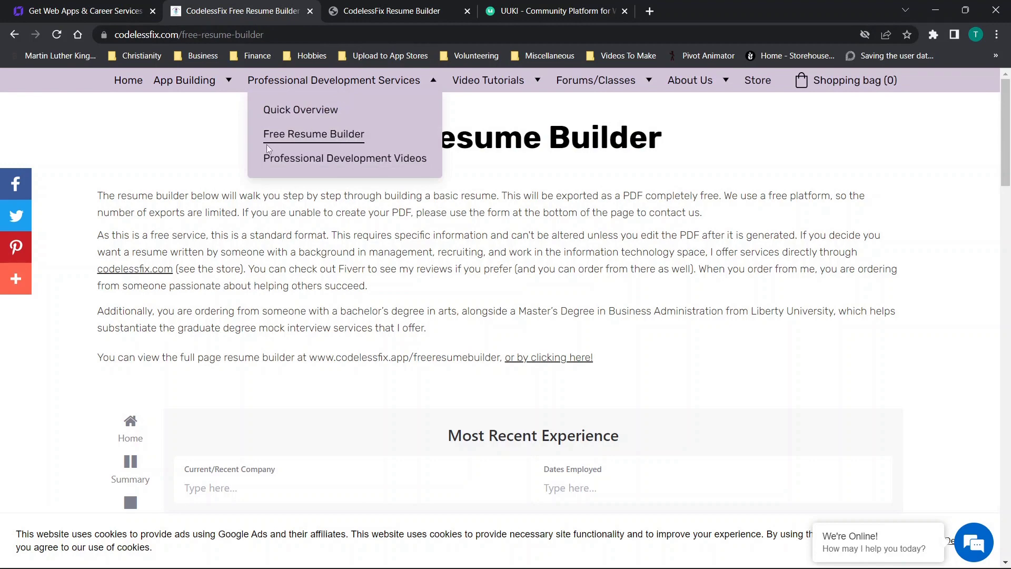
right_click(297, 211)
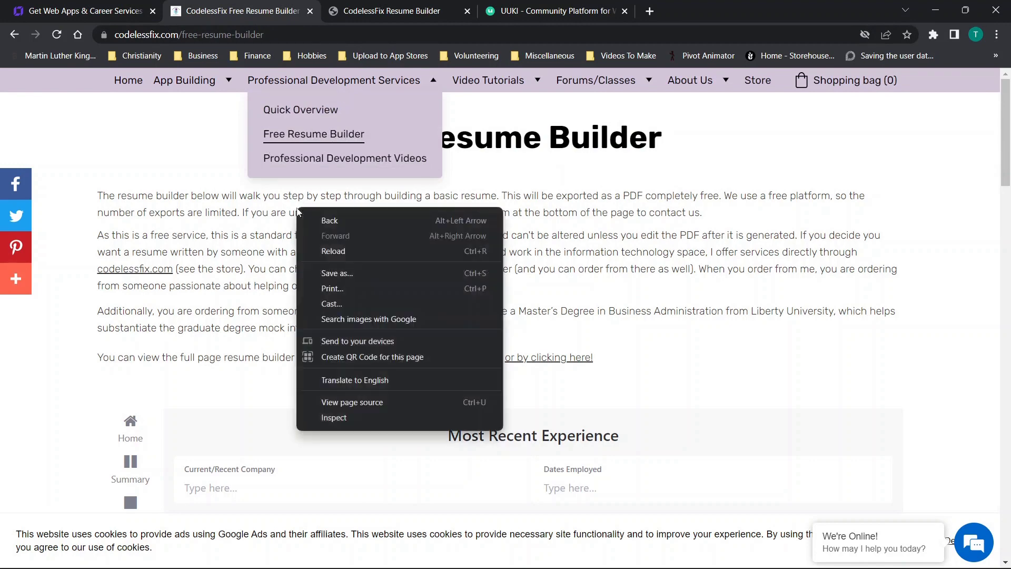
left_click(237, 235)
scroll(237, 234, "down", 5)
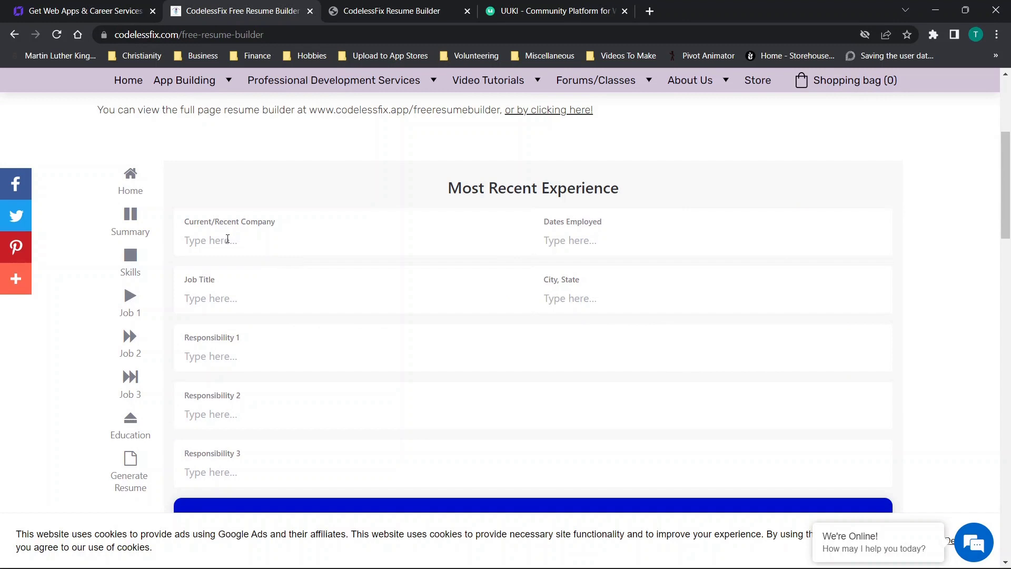
scroll(227, 239, "up", 2)
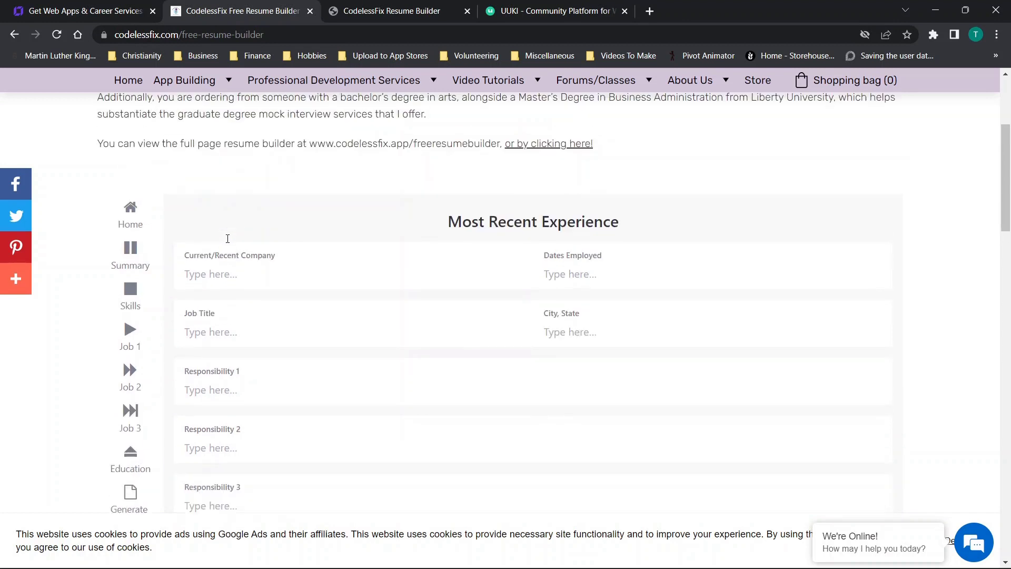
left_click(371, 16)
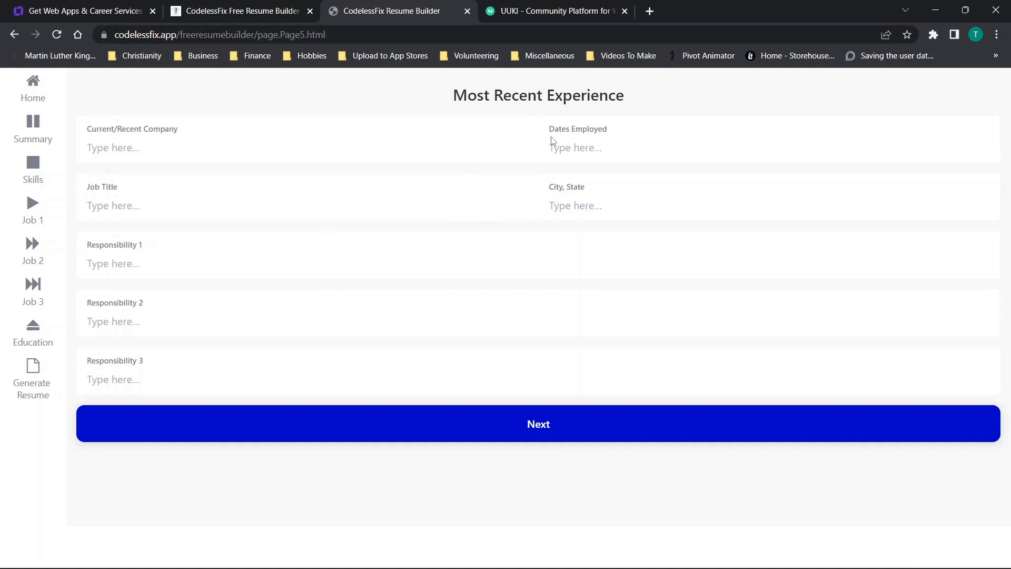
left_click(33, 119)
left_click(34, 104)
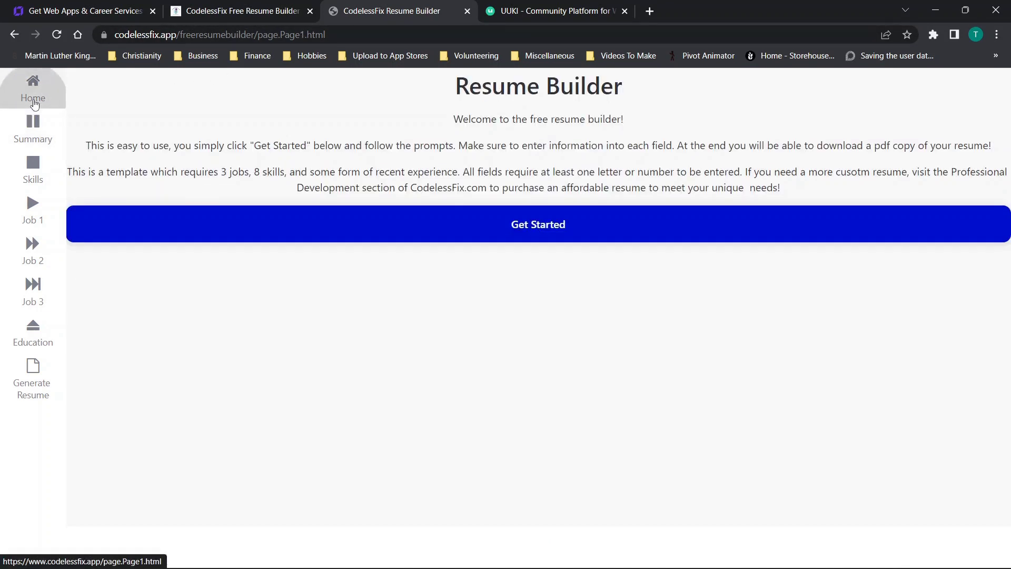
left_click(242, 11)
scroll(396, 261, "down", 1)
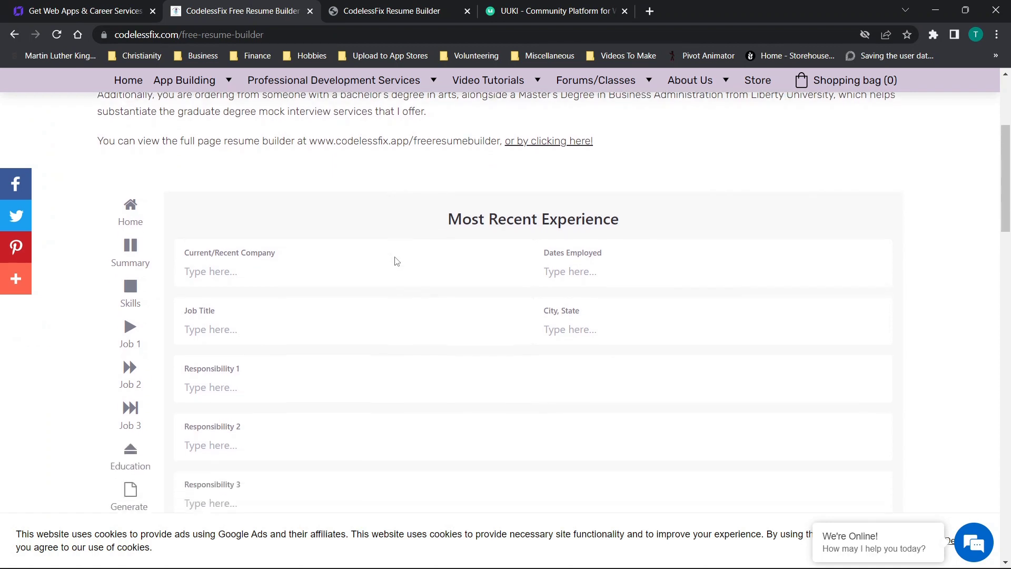
scroll(395, 260, "down", 1)
scroll(265, 254, "down", 2)
scroll(265, 254, "up", 7)
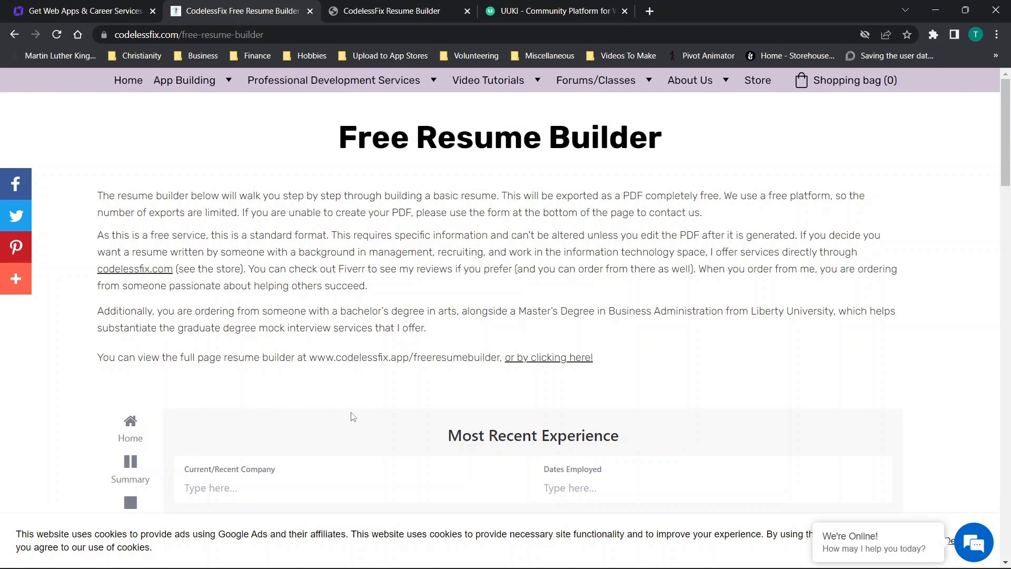
scroll(360, 344, "down", 5)
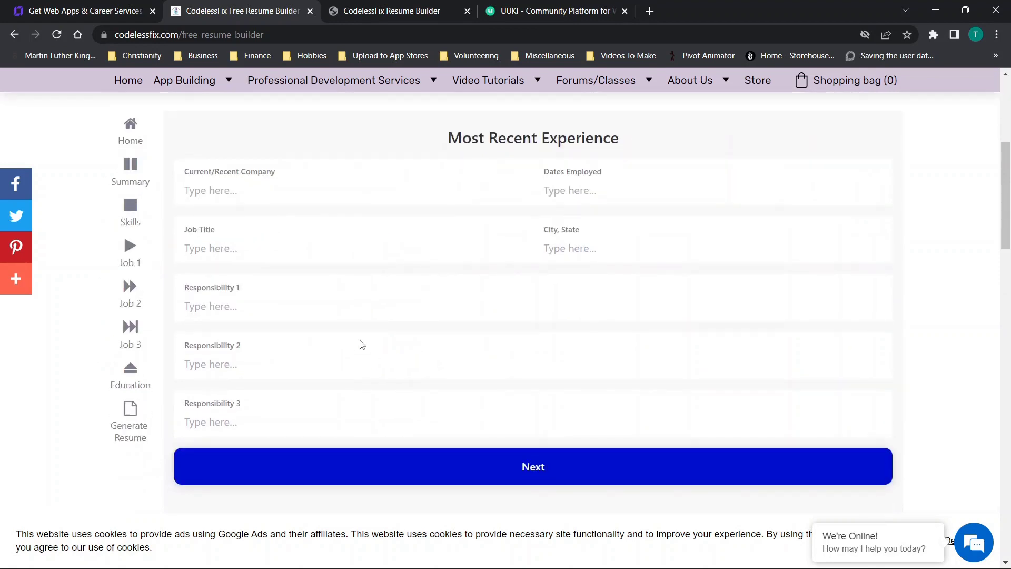
scroll(418, 251, "up", 5)
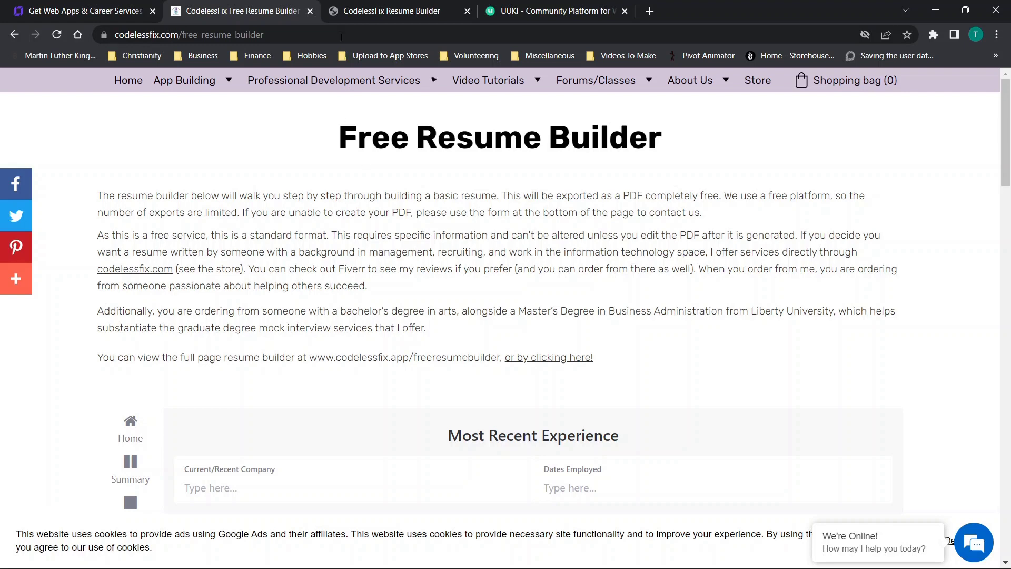
- Return to the Hostinger Website Builder tab showing the codelessfix.com home page
left_click(32, 10)
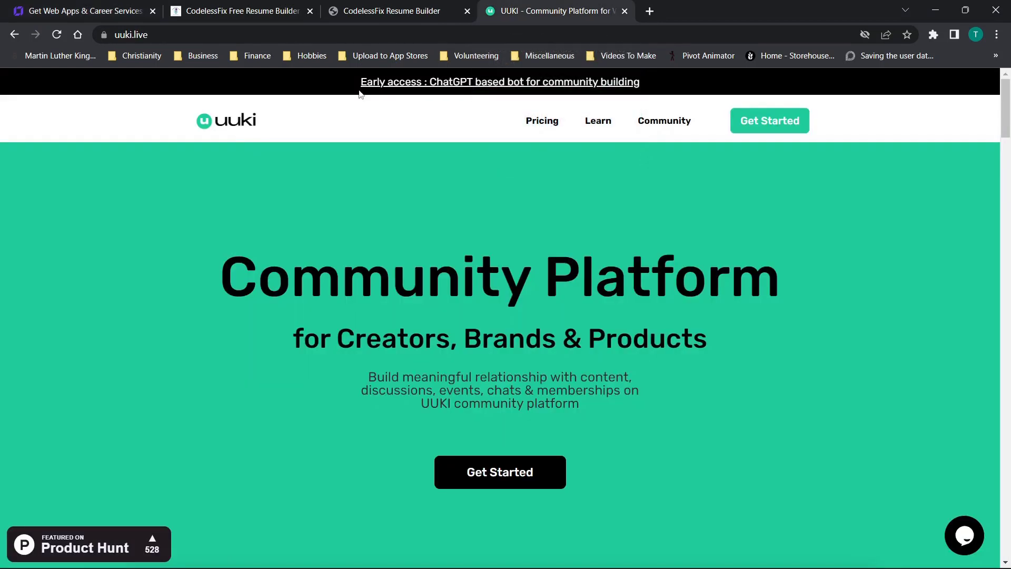
- Briefly view the UUKI community platform tab, then switch to the full-page resume builder tab
left_click(547, 7)
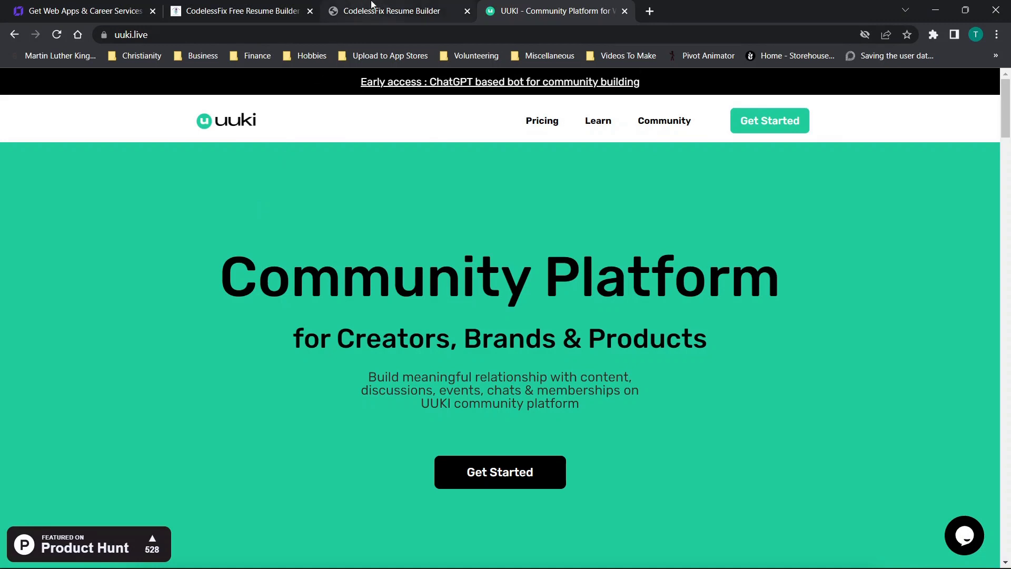
mouse_move(371, 4)
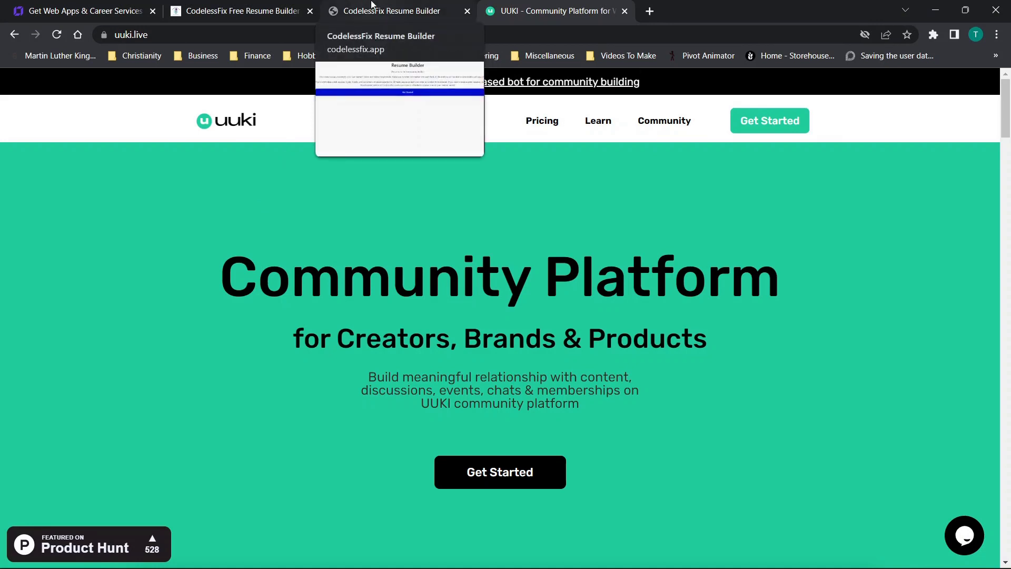
left_click(371, 4)
- Load the CodelessFix site's Forum page from the Forums/Classes menu
left_click(237, 10)
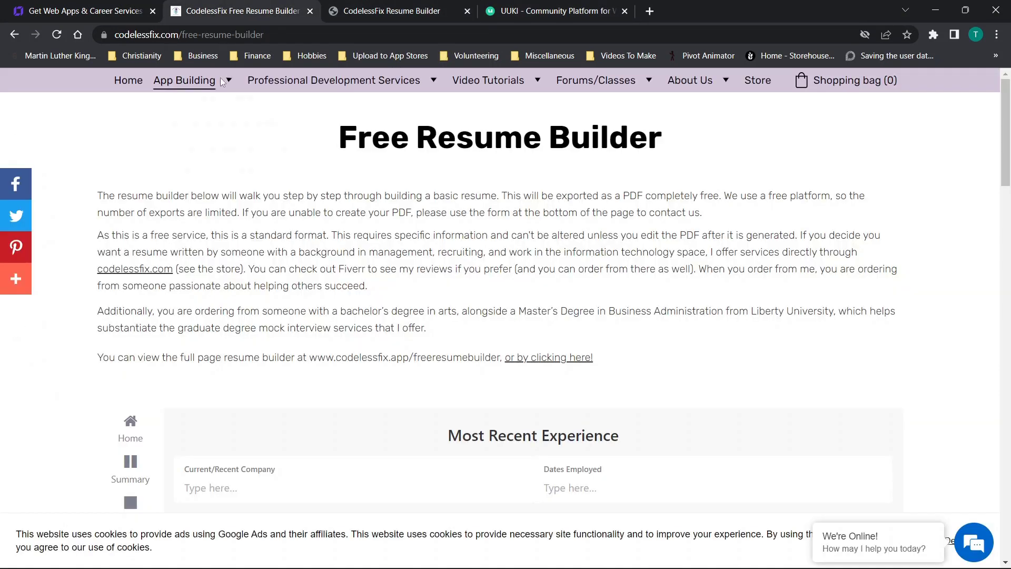
mouse_move(596, 80)
left_click(588, 133)
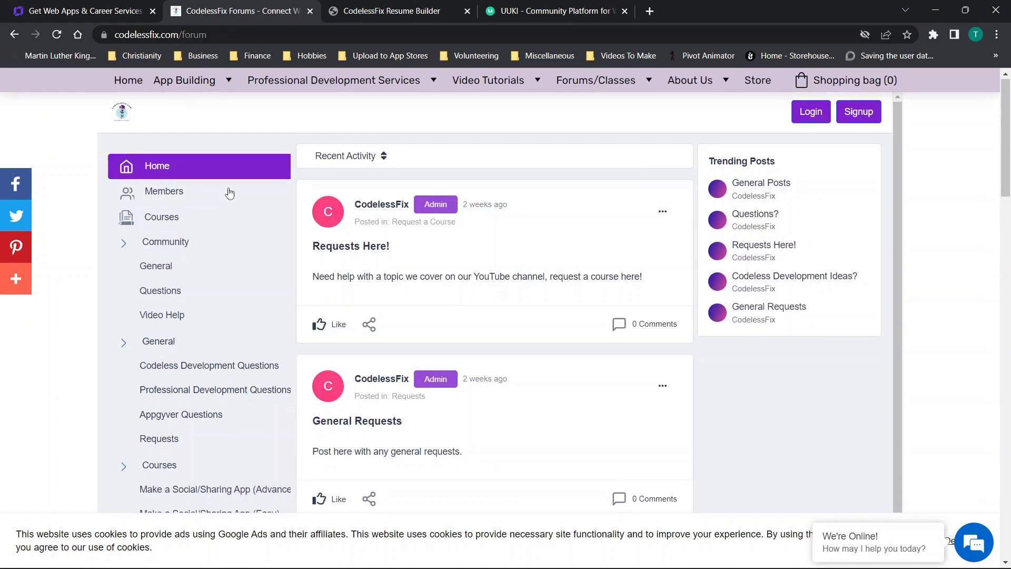
scroll(230, 194, "down", 2)
scroll(230, 193, "up", 2)
- Check the UUKI tab, then go back to the Hostinger website editor
left_click(526, 11)
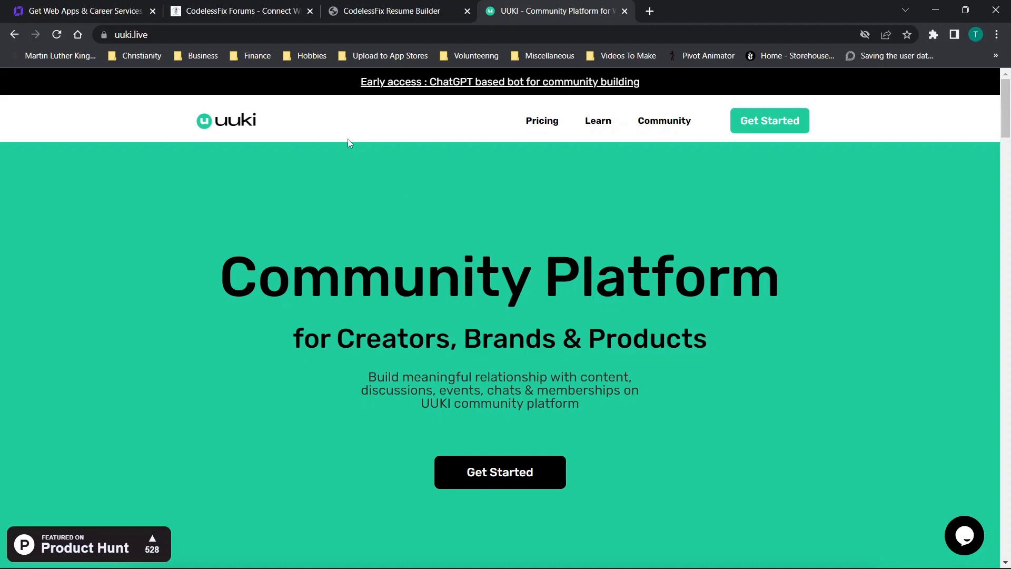
left_click(244, 8)
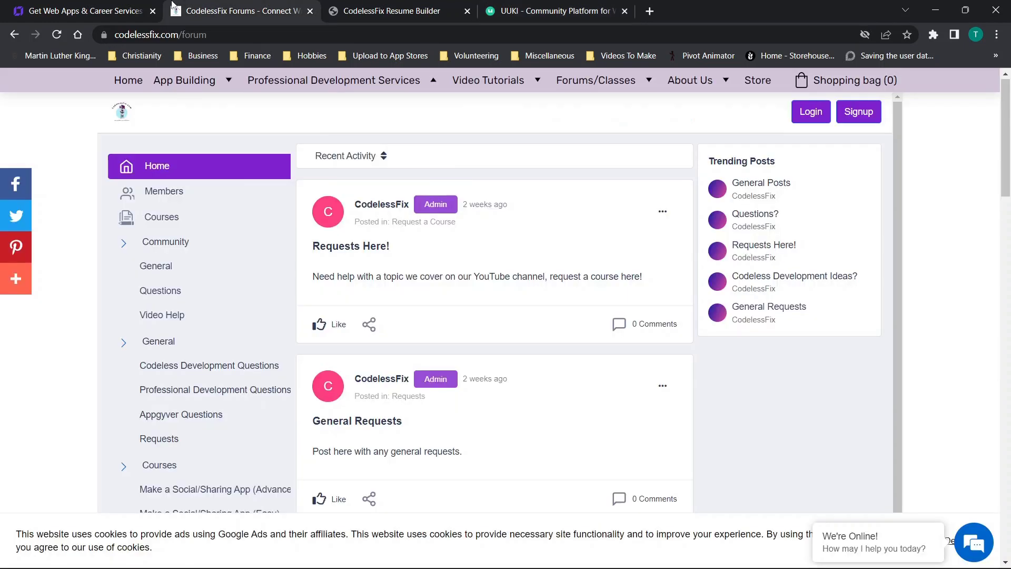
left_click(105, 7)
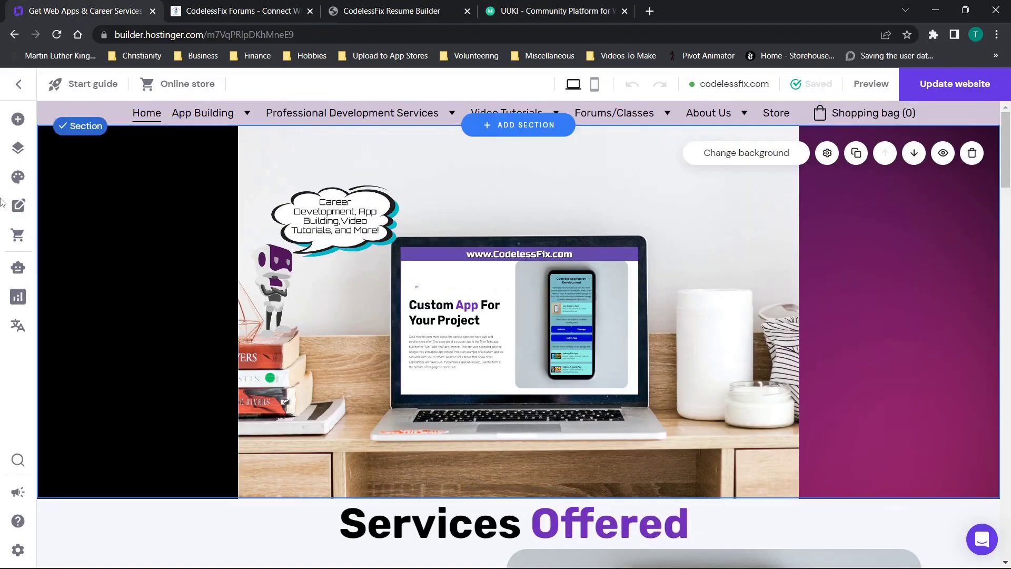
- Open the Free Resume Builder page from the Pages and navigation list
left_click(17, 147)
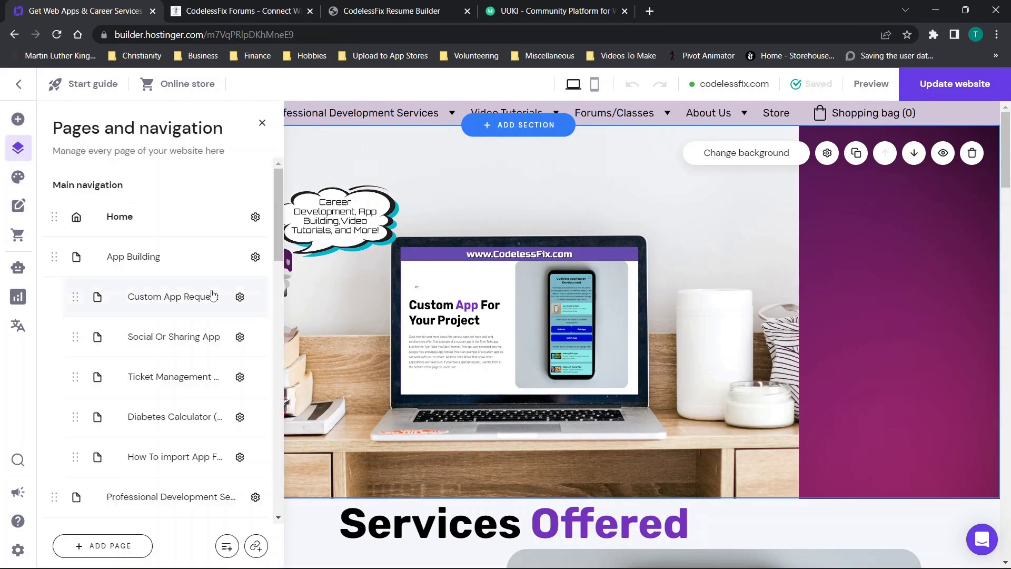
scroll(213, 295, "down", 7)
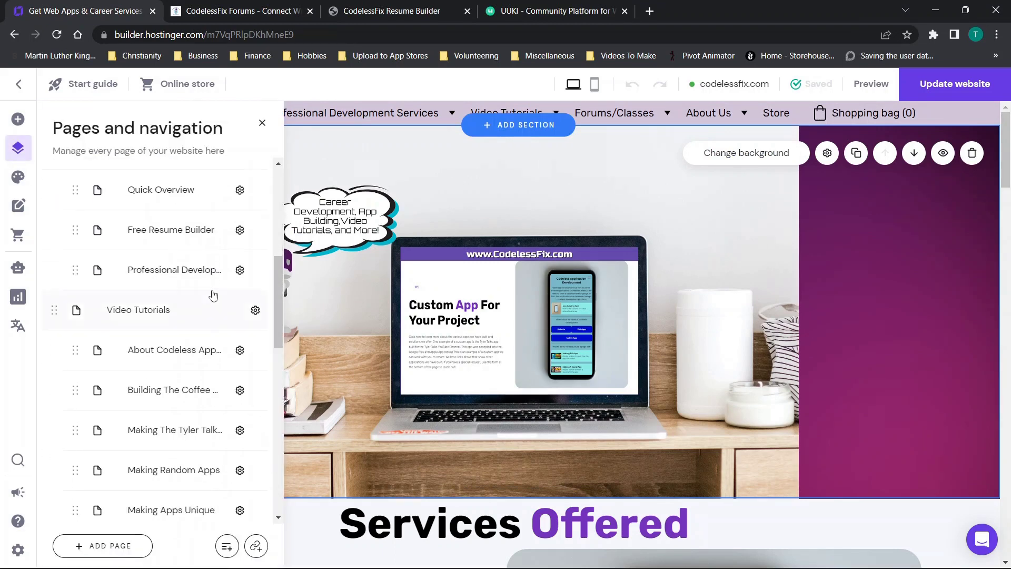
scroll(213, 295, "down", 6)
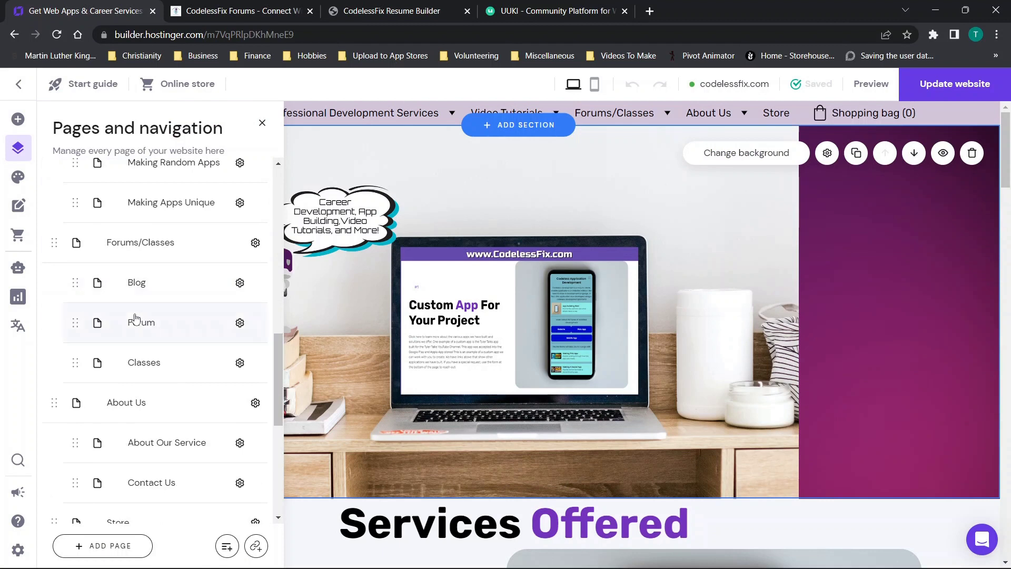
scroll(141, 333, "down", 1)
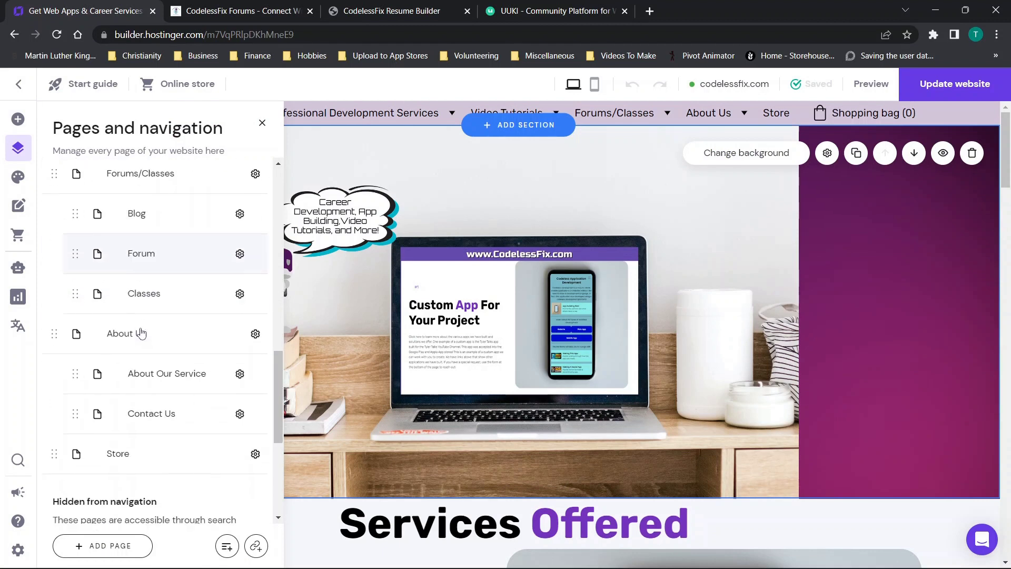
scroll(141, 333, "up", 3)
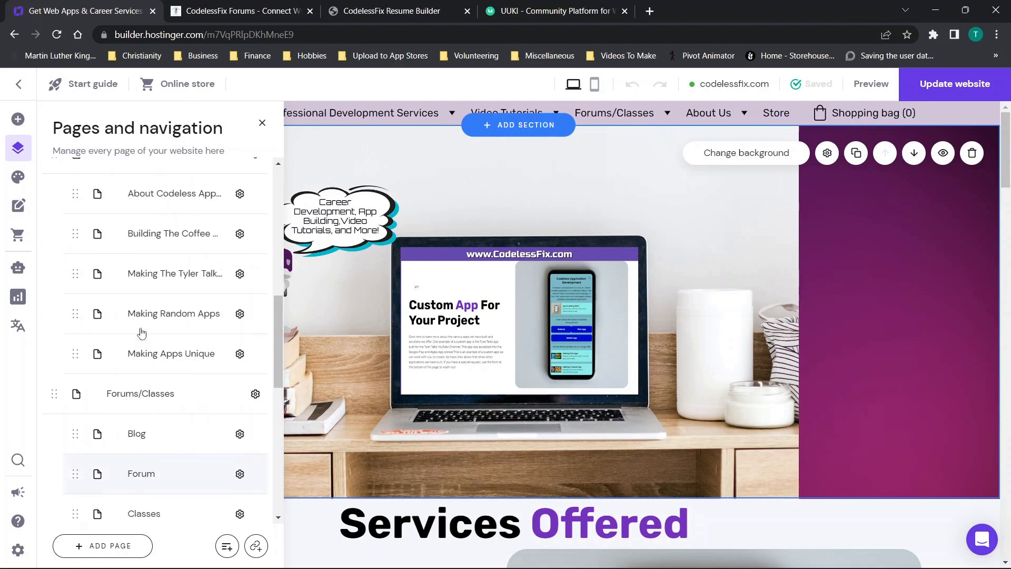
scroll(141, 333, "down", 2)
scroll(141, 332, "down", 2)
scroll(142, 333, "up", 5)
scroll(141, 333, "up", 4)
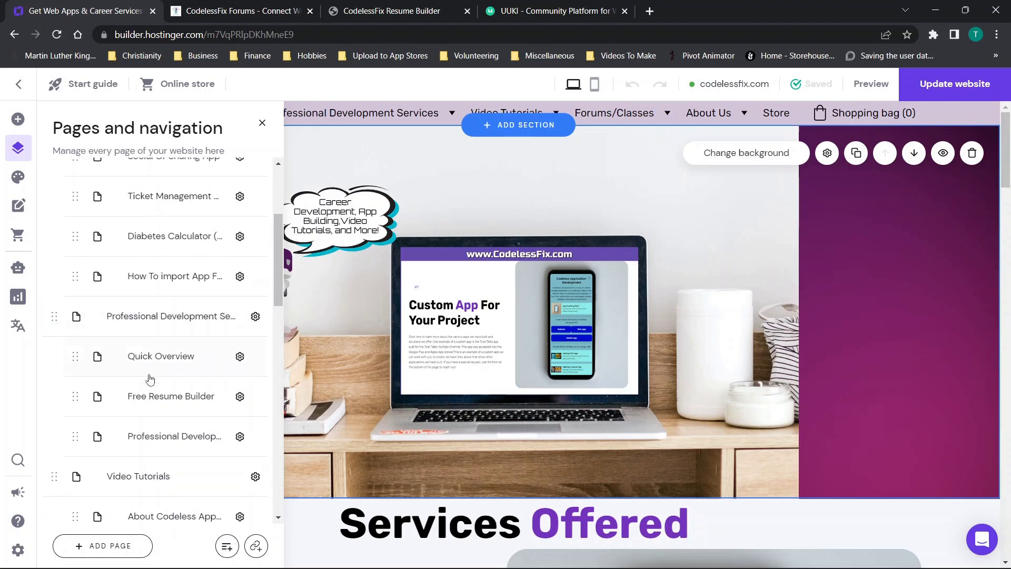
left_click(164, 435)
left_click(149, 399)
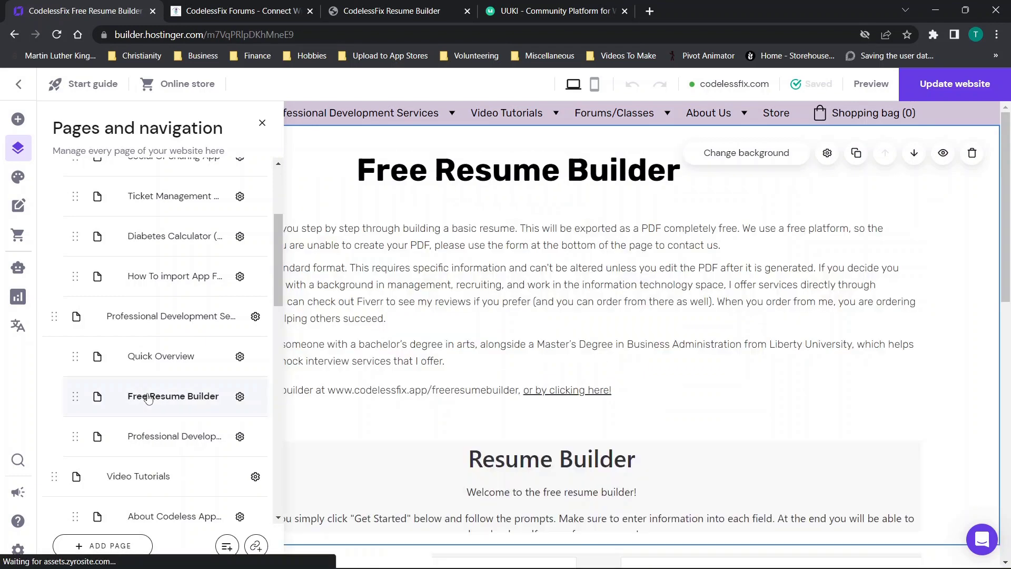
left_click(263, 122)
- Open the Embed code dialog for the page's Resume Builder block
scroll(497, 257, "down", 3)
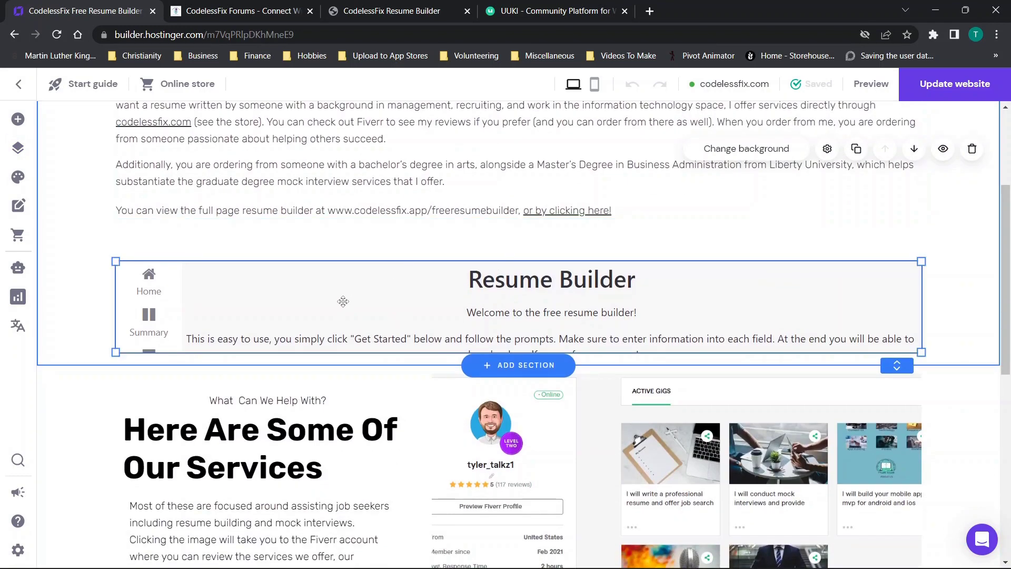
left_click(18, 119)
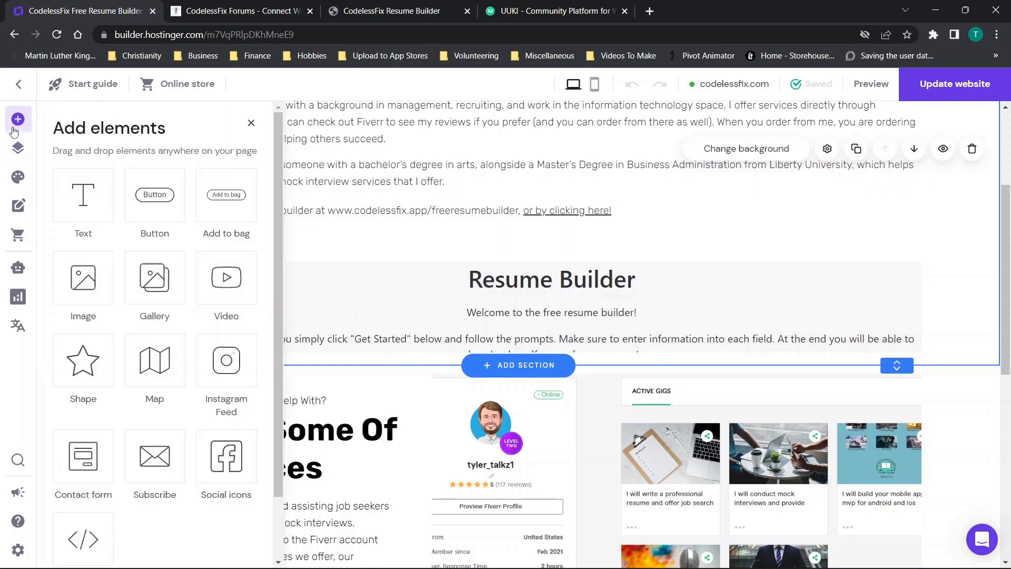
scroll(97, 368, "down", 2)
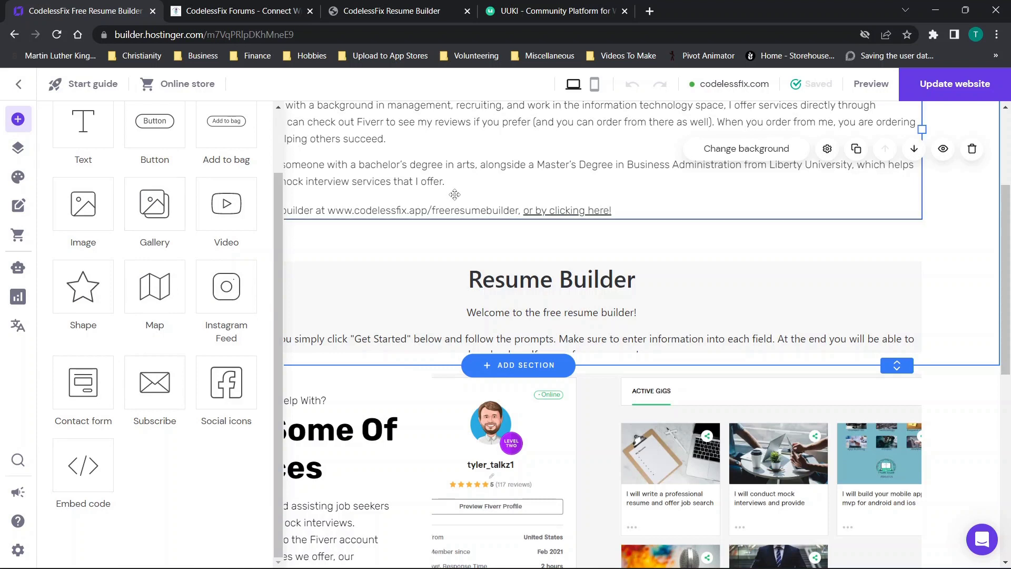
left_click(21, 91)
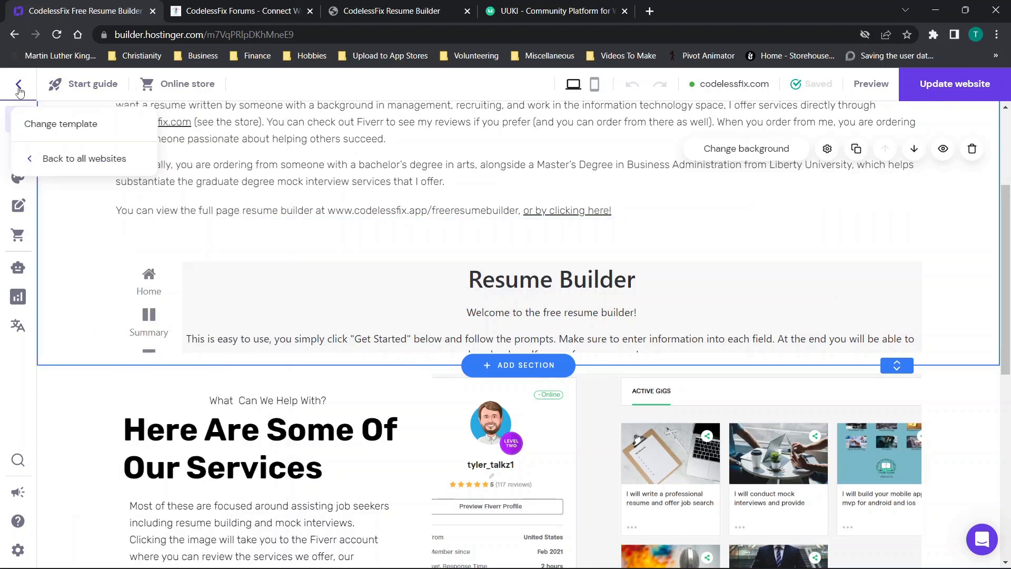
double_click(326, 307)
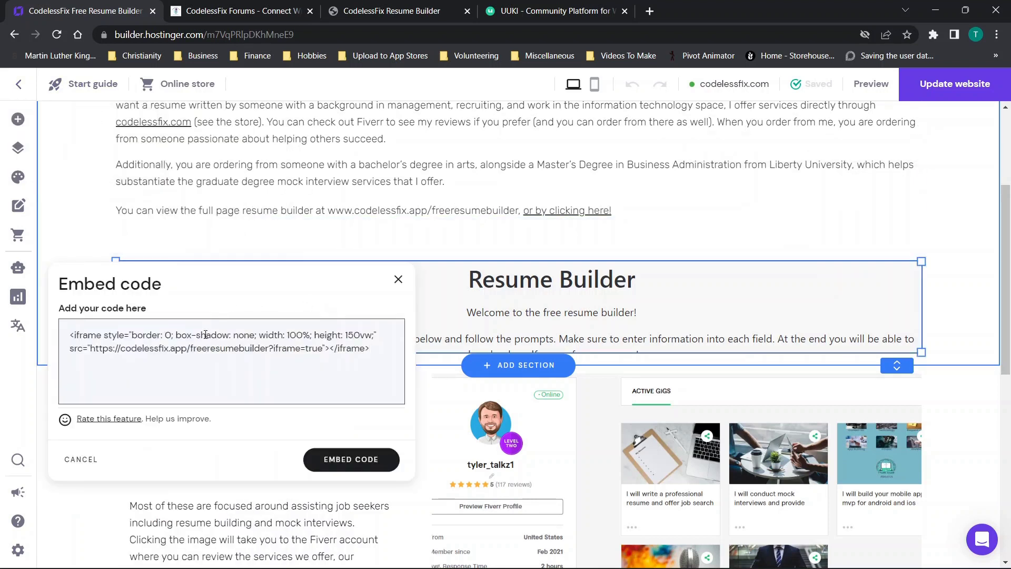
- Replace the codelessfix.app URL in the iframe src with WEBSITE, keeping ?iframe=true
triple_click(385, 353)
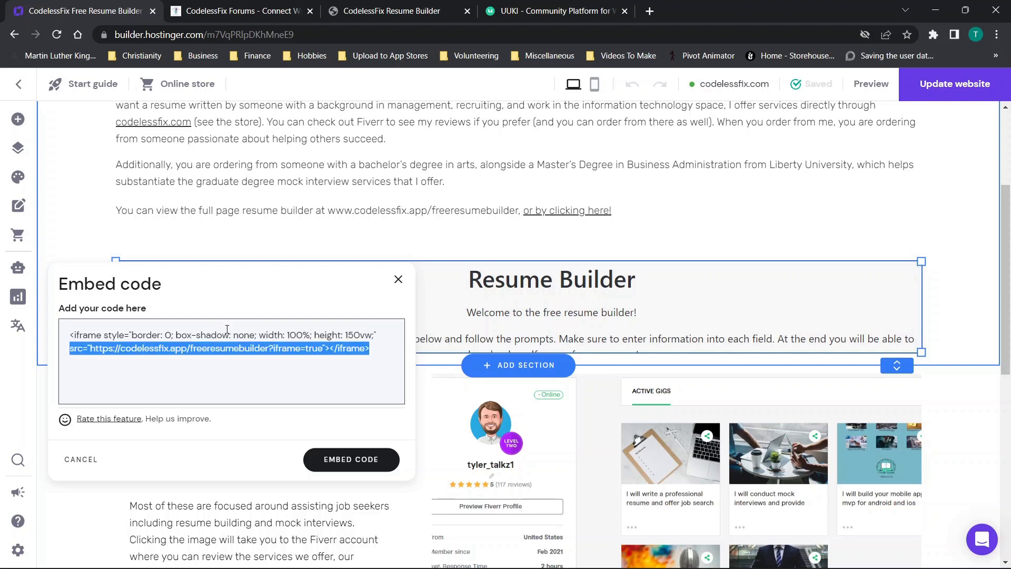
left_click(289, 345)
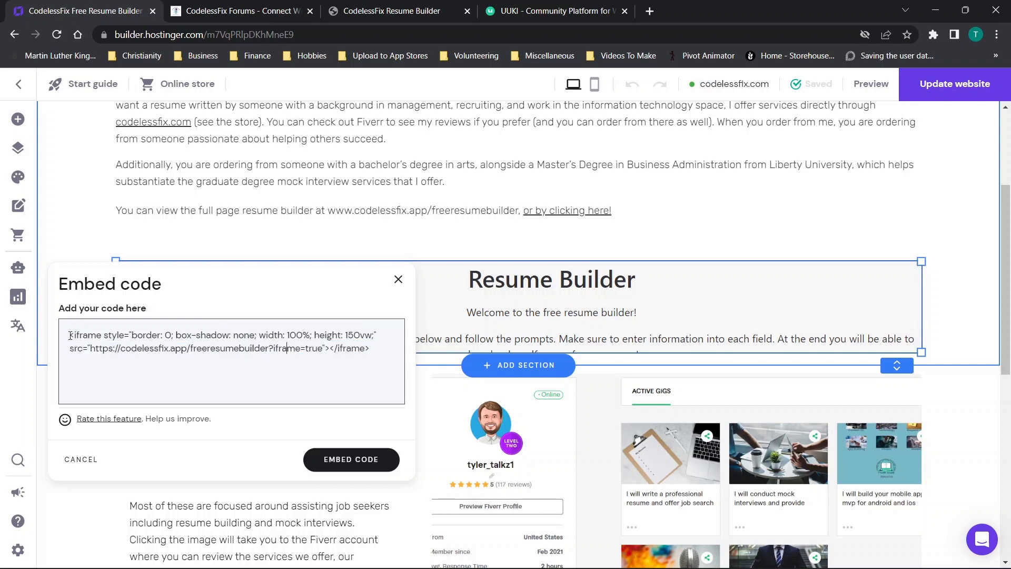
key("ctrl+a")
left_click(348, 349)
left_click_drag(91, 350, 268, 358)
type("WEBST")
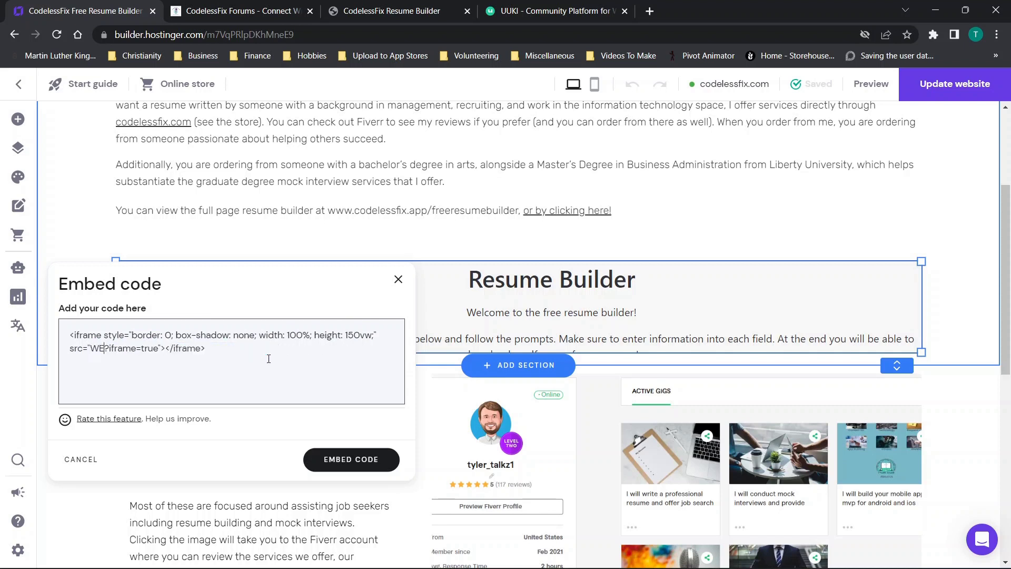
key("BackSpace")
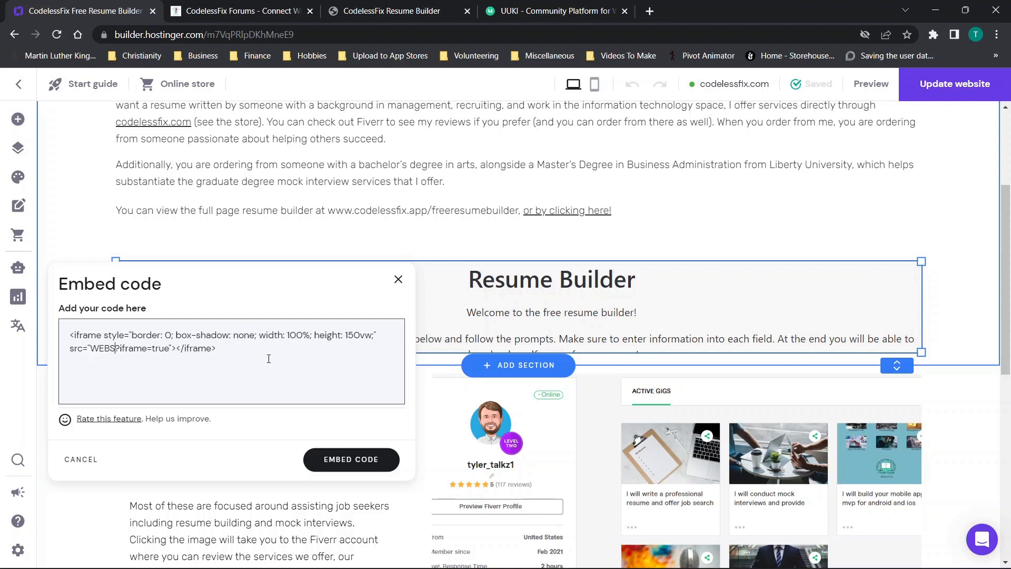
type("ITE")
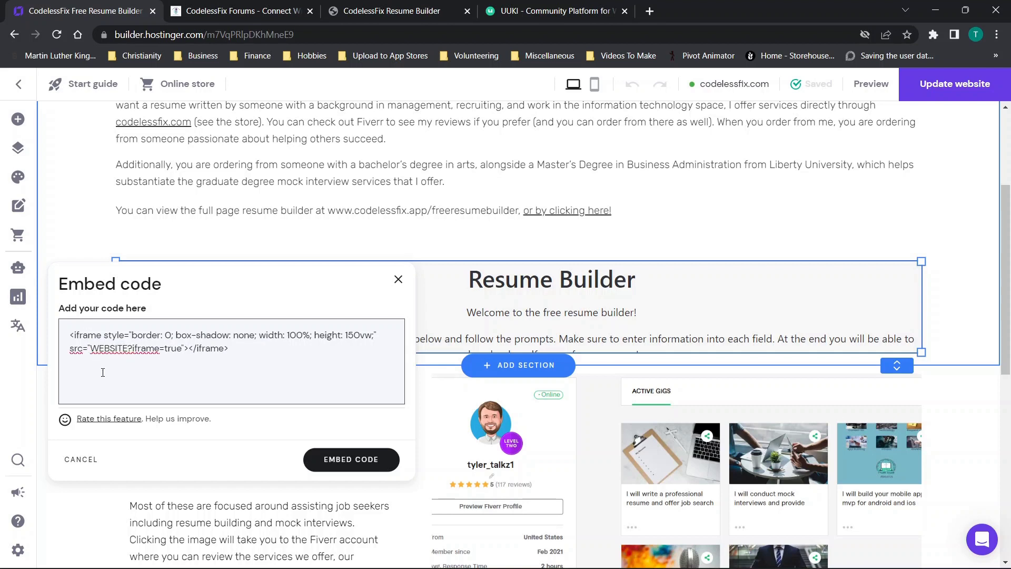
left_click_drag(91, 349, 128, 347)
left_click(151, 352)
left_click_drag(84, 335, 223, 346)
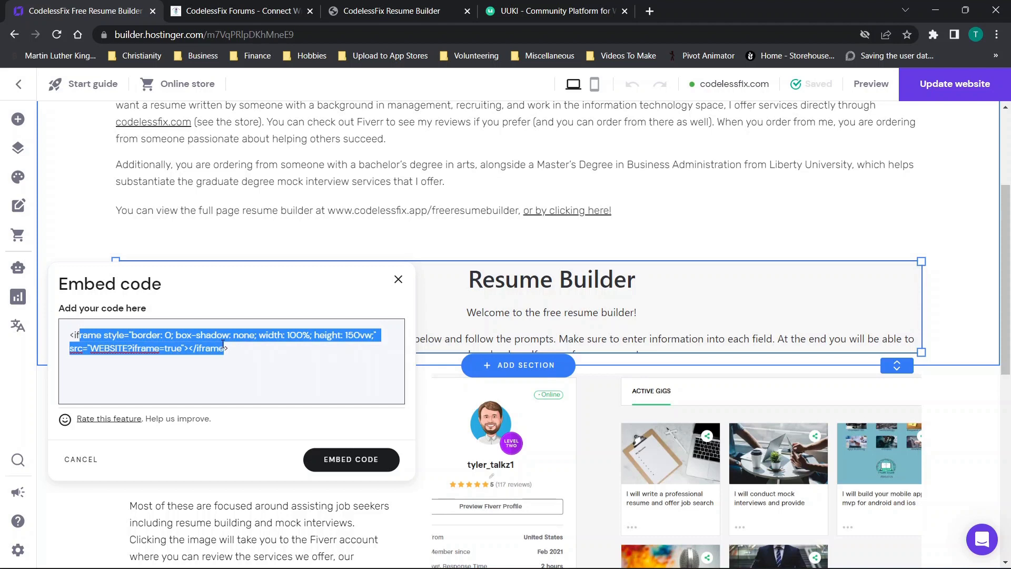
left_click(237, 347)
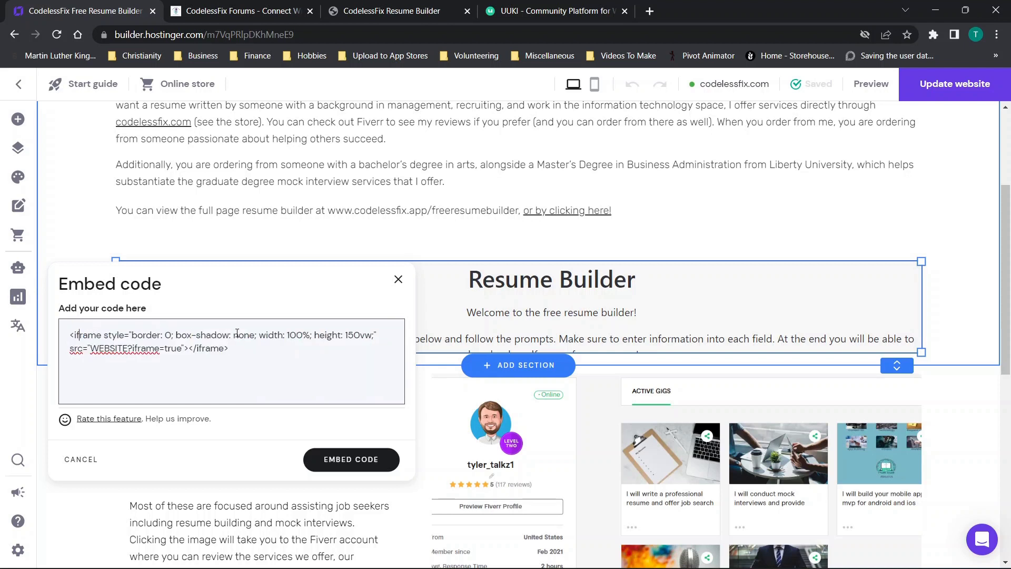
left_click_drag(259, 335, 374, 328)
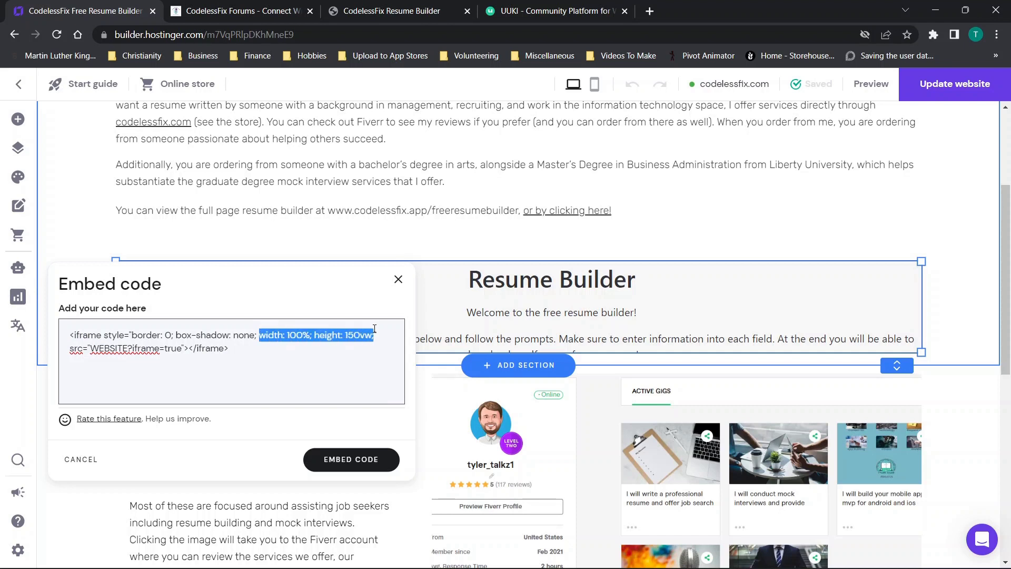
left_click(314, 362)
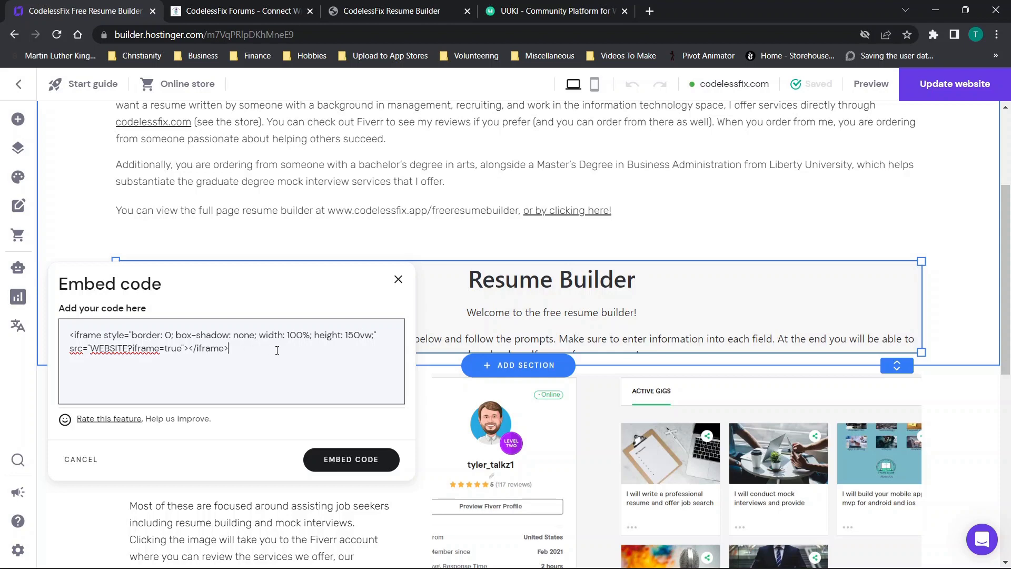
left_click(347, 14)
- Open the live Free Resume Builder page and inspect it as an iPhone SE (375 × 667)
key("ctrl+shift+Tab")
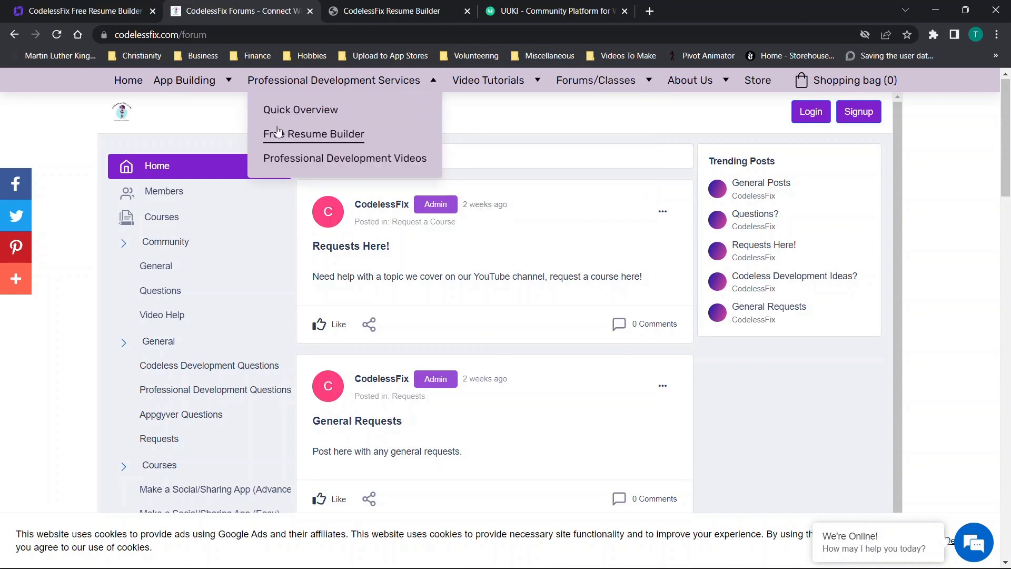
left_click(277, 133)
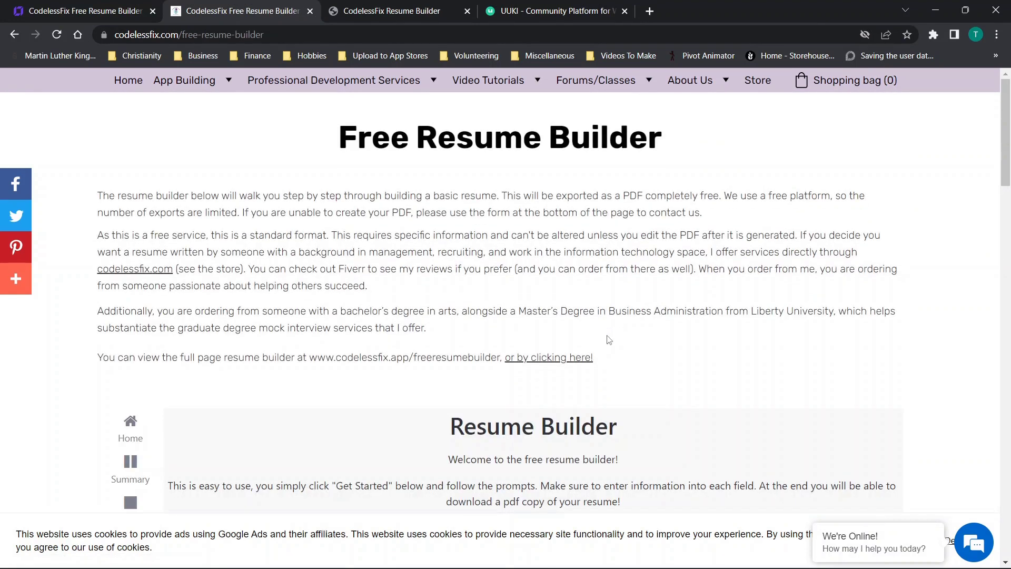
scroll(593, 296, "down", 10)
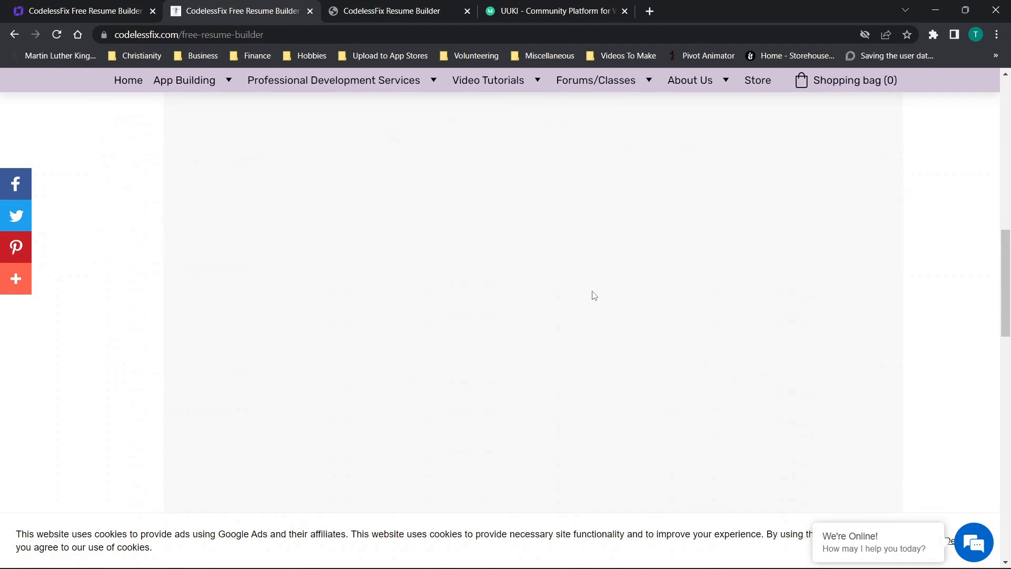
scroll(593, 295, "up", 10)
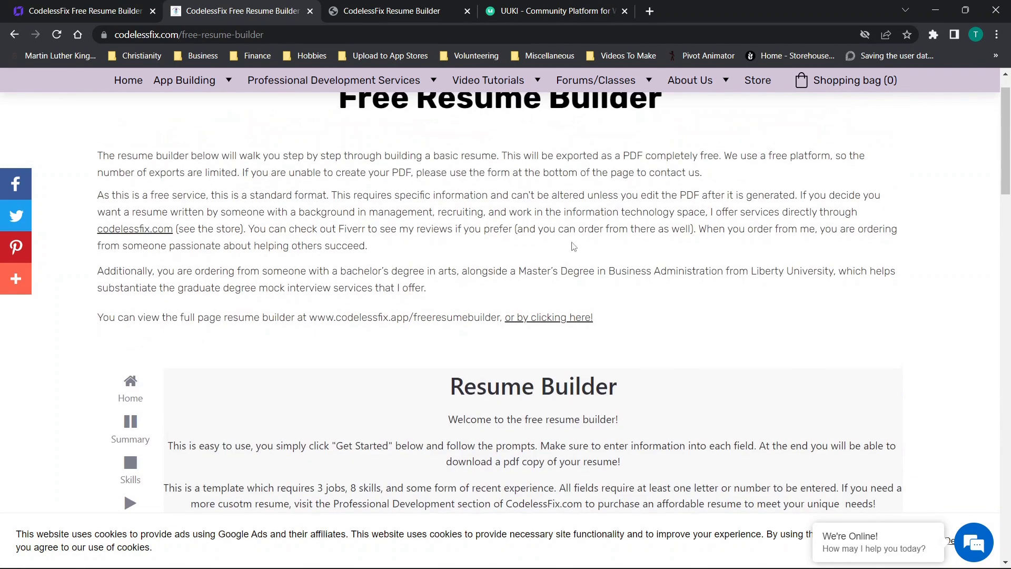
right_click(574, 246)
left_click(598, 455)
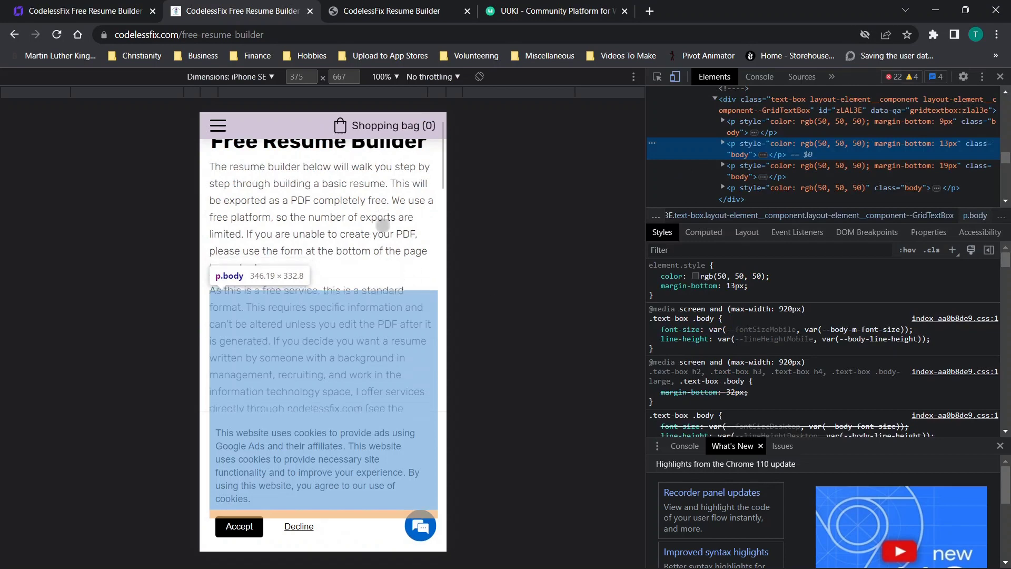
- Review the iPhone SE preview, accept the cookie notice, and return to the Hostinger editor
scroll(383, 225, "down", 8)
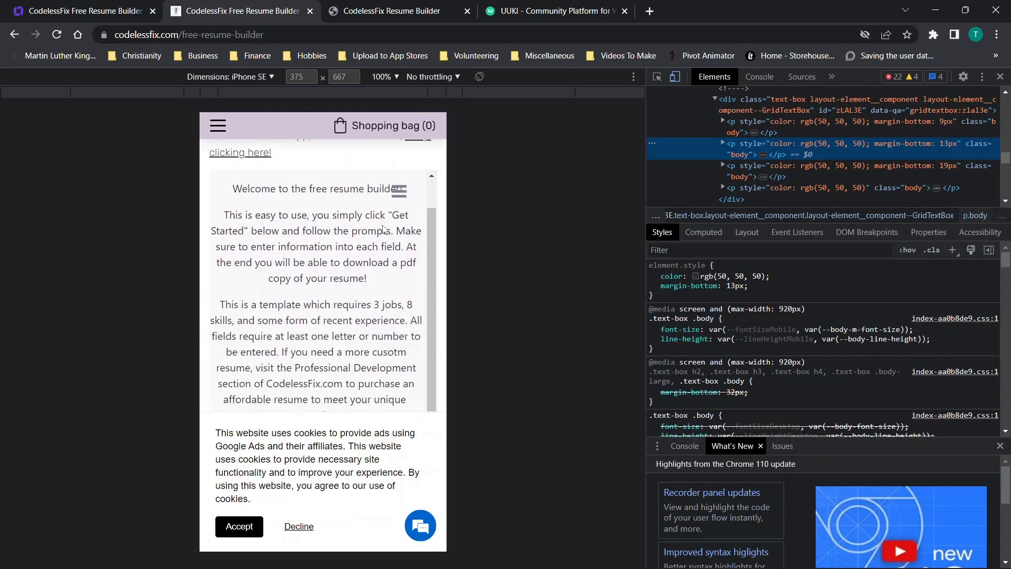
scroll(383, 229, "up", 1)
left_click(245, 525)
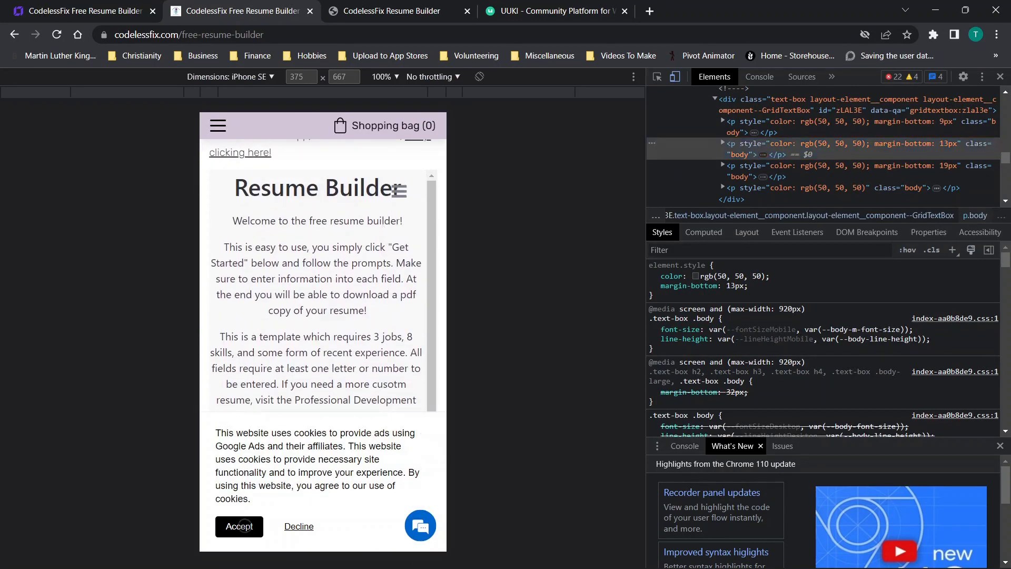
scroll(368, 323, "down", 1)
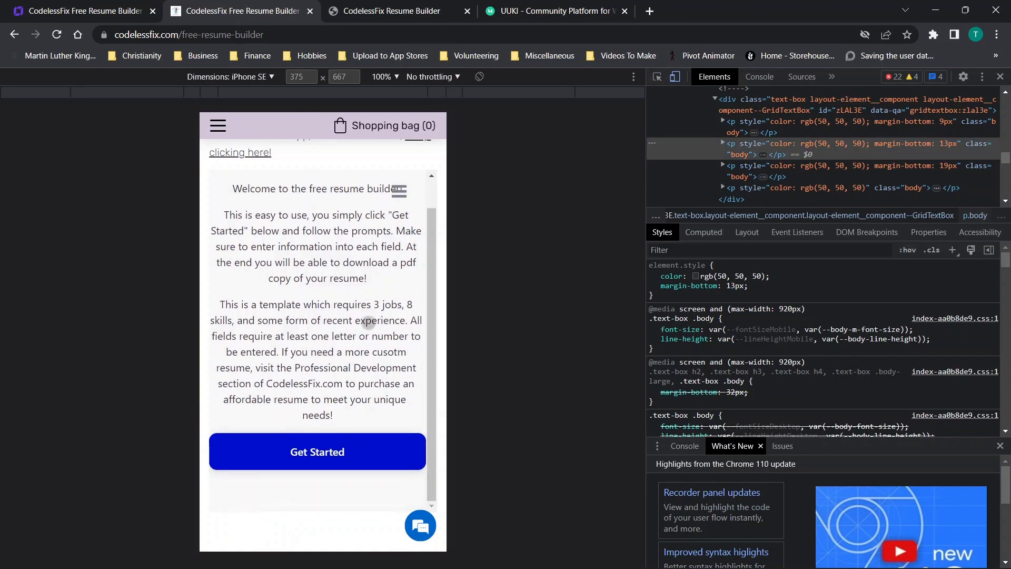
scroll(368, 322, "up", 1)
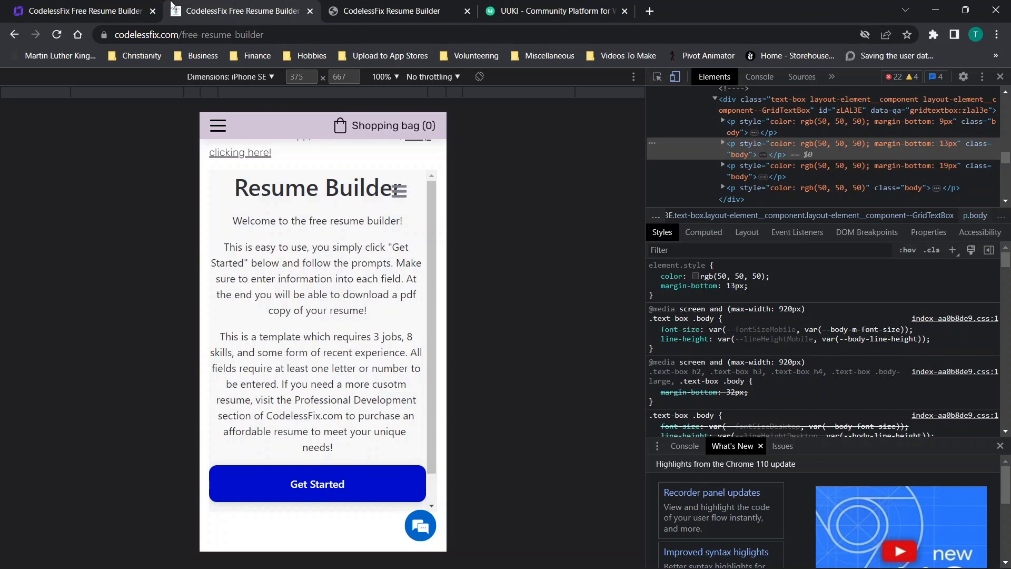
left_click(85, 11)
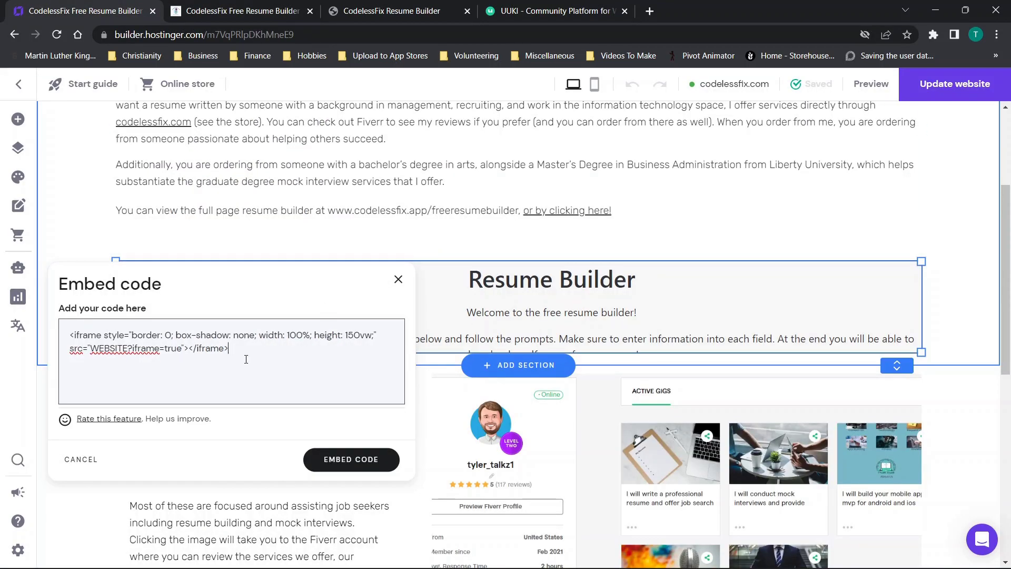
left_click_drag(246, 359, 68, 339)
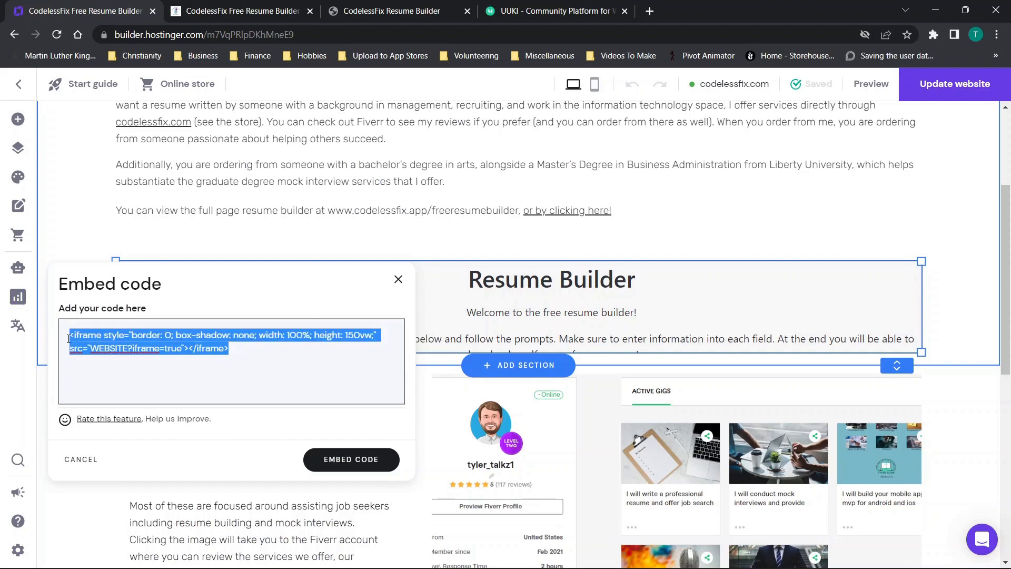
left_click(81, 346)
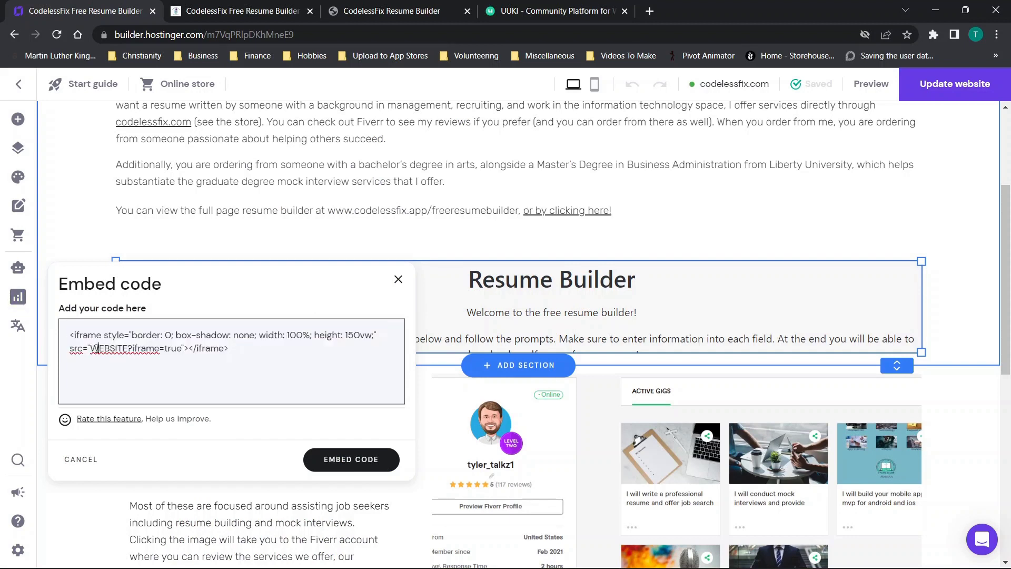
left_click_drag(90, 347, 130, 347)
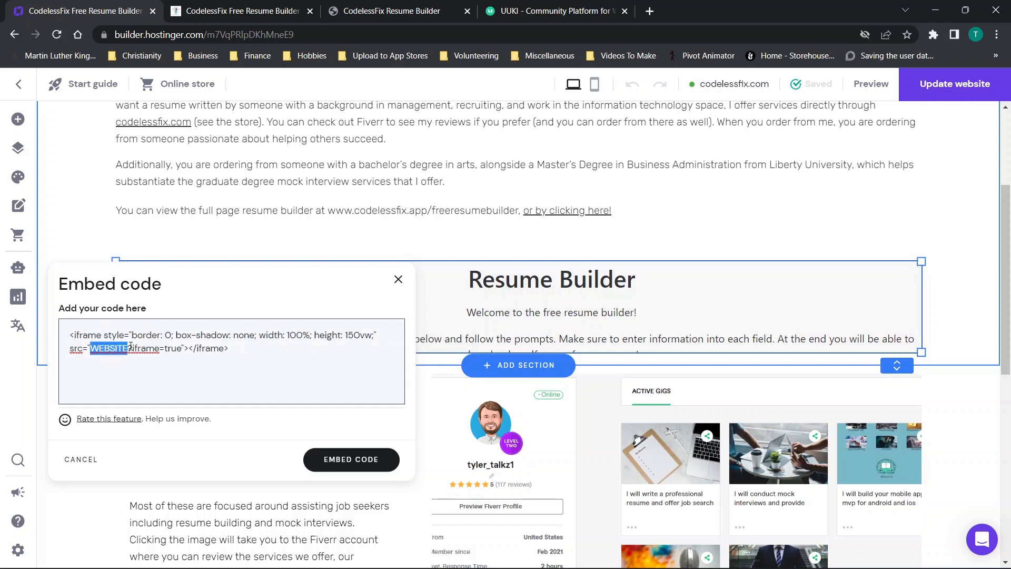